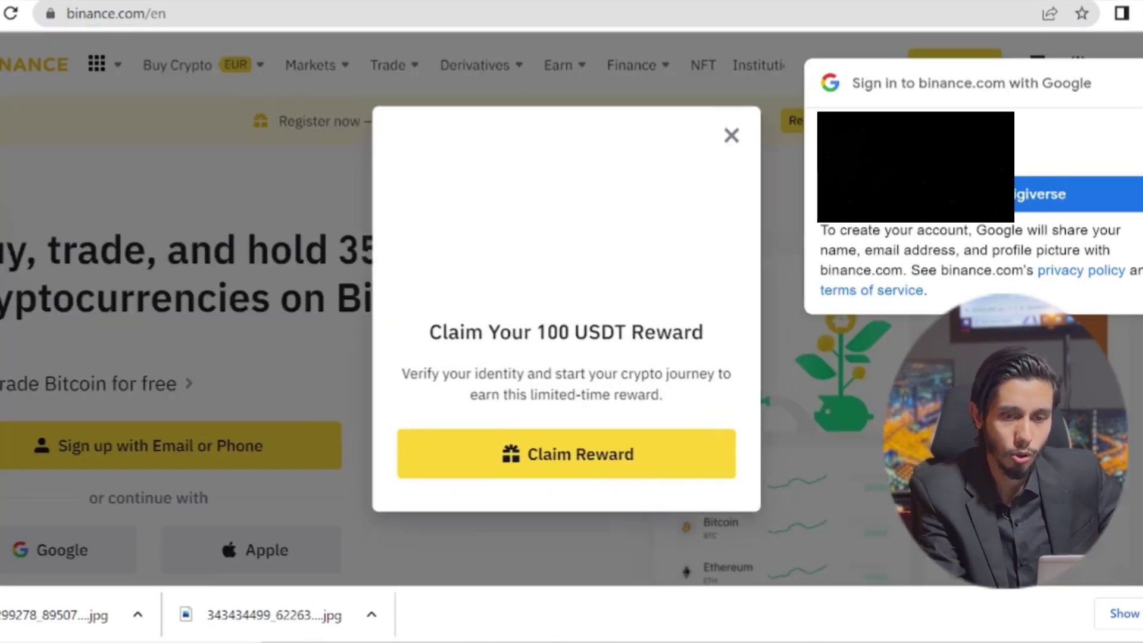
Step: Dismiss the reward offer and start registering a new account with email or phone
{"action": "left_click", "coordinate": [726, 141]}
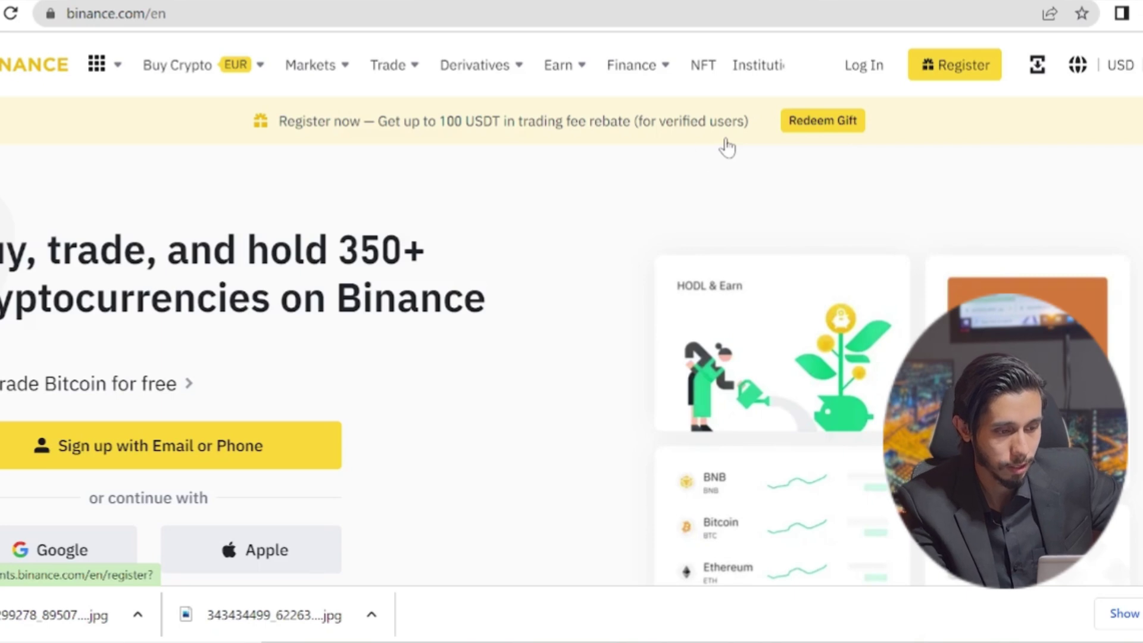
{"action": "left_click", "coordinate": [955, 59]}
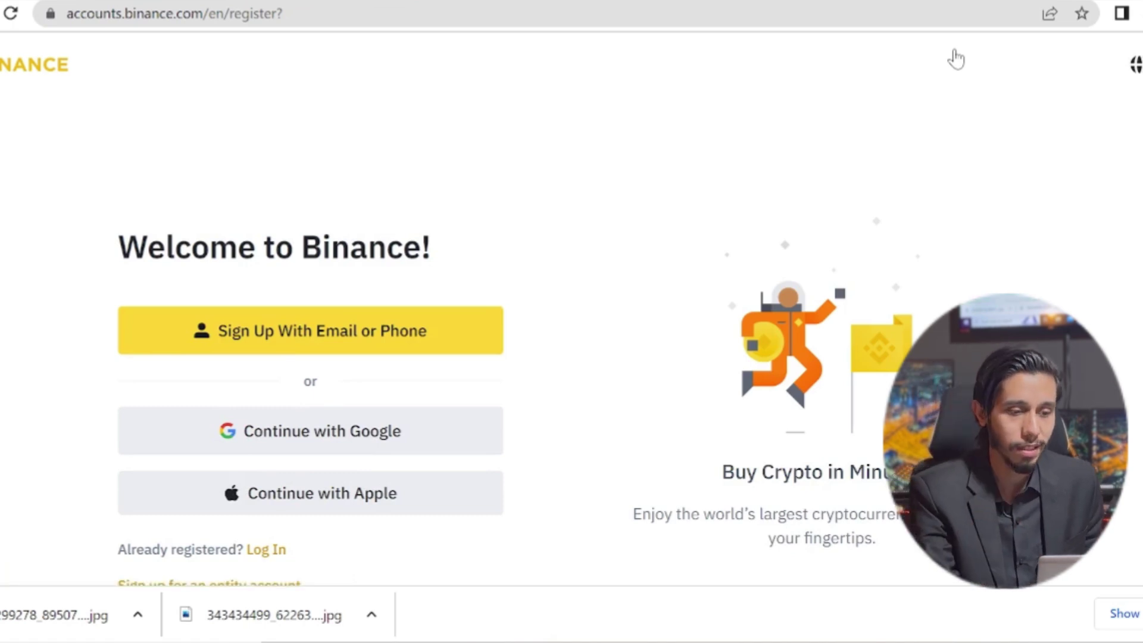
{"action": "left_click", "coordinate": [409, 330]}
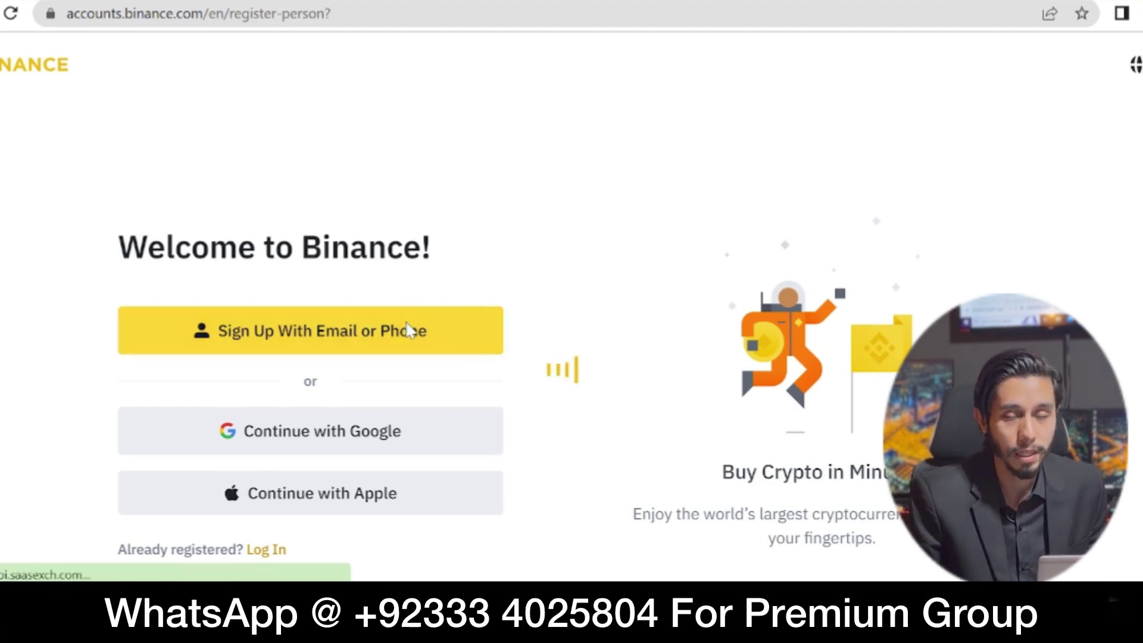
Step: Fill in the personal email and the account password on the email registration form
{"action": "scroll", "coordinate": [408, 330], "scroll_direction": "down", "scroll_amount": 3}
{"action": "left_click", "coordinate": [369, 155]}
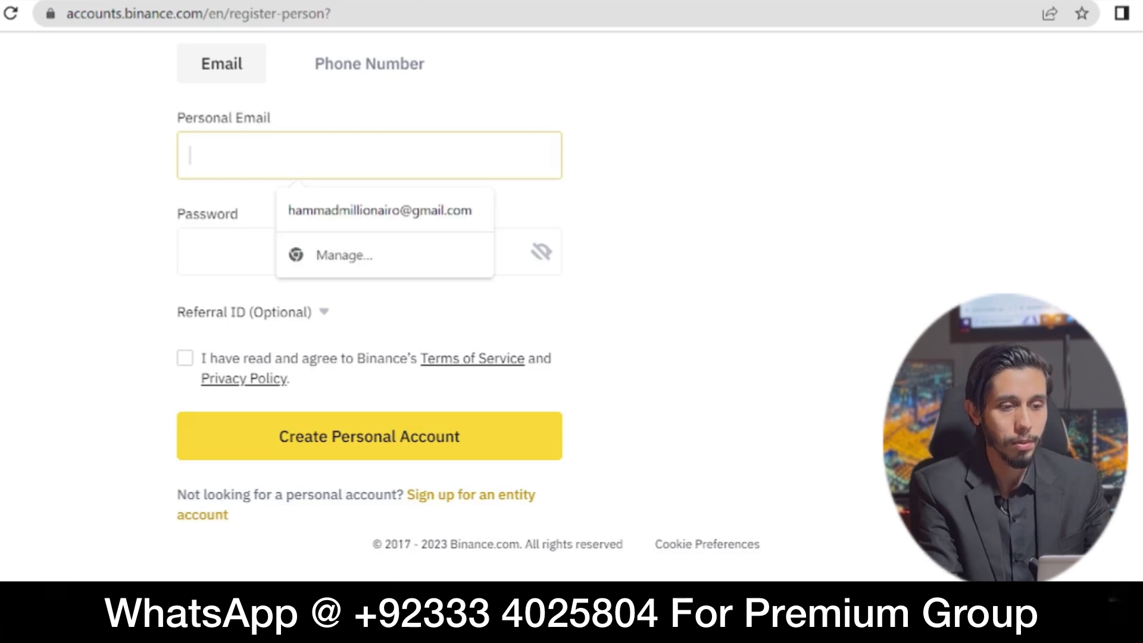
{"action": "left_click", "coordinate": [402, 211]}
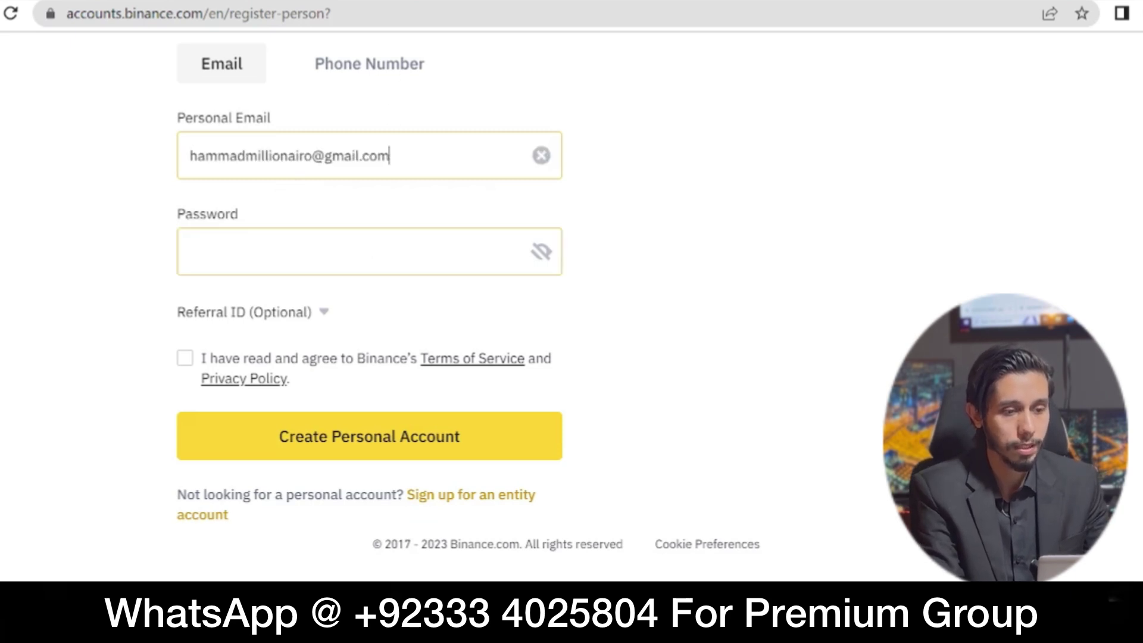
{"action": "left_click", "coordinate": [281, 269]}
{"action": "type", "text": "*********"}
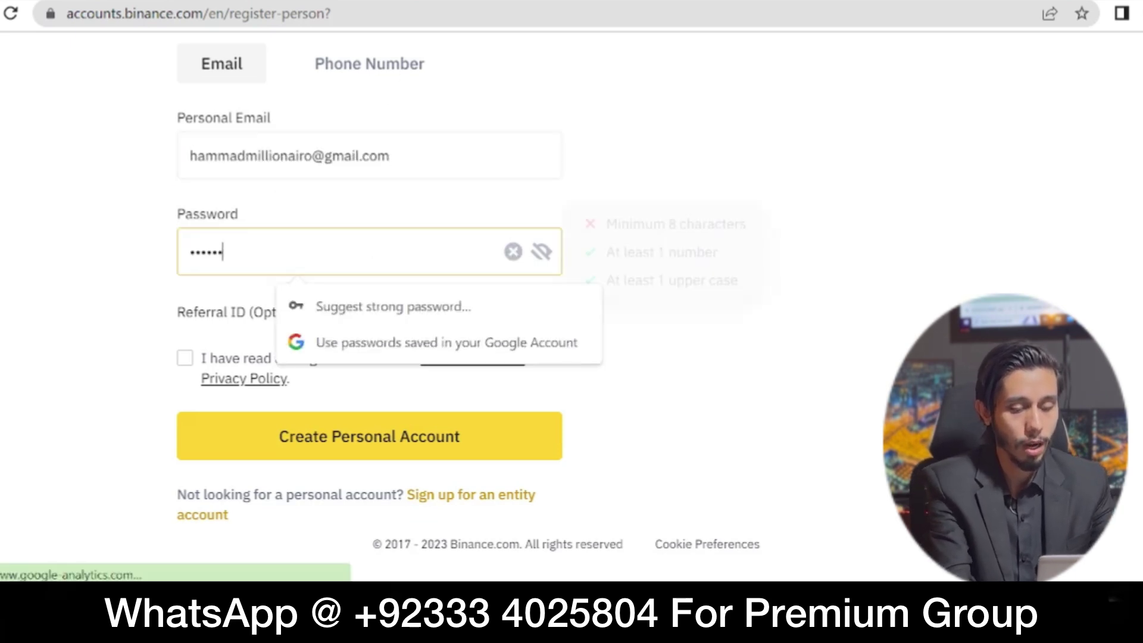
Step: Agree to the Terms of Service and Privacy Policy, create the personal account, and dismiss the offer to save the password
{"action": "left_click", "coordinate": [185, 358]}
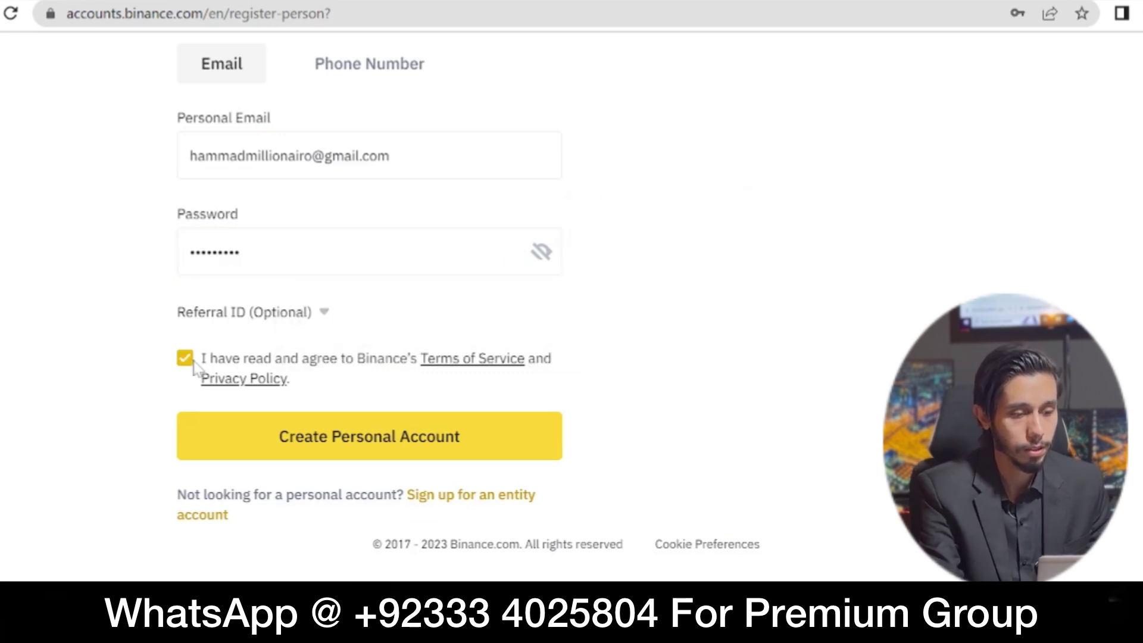
{"action": "left_click", "coordinate": [231, 444]}
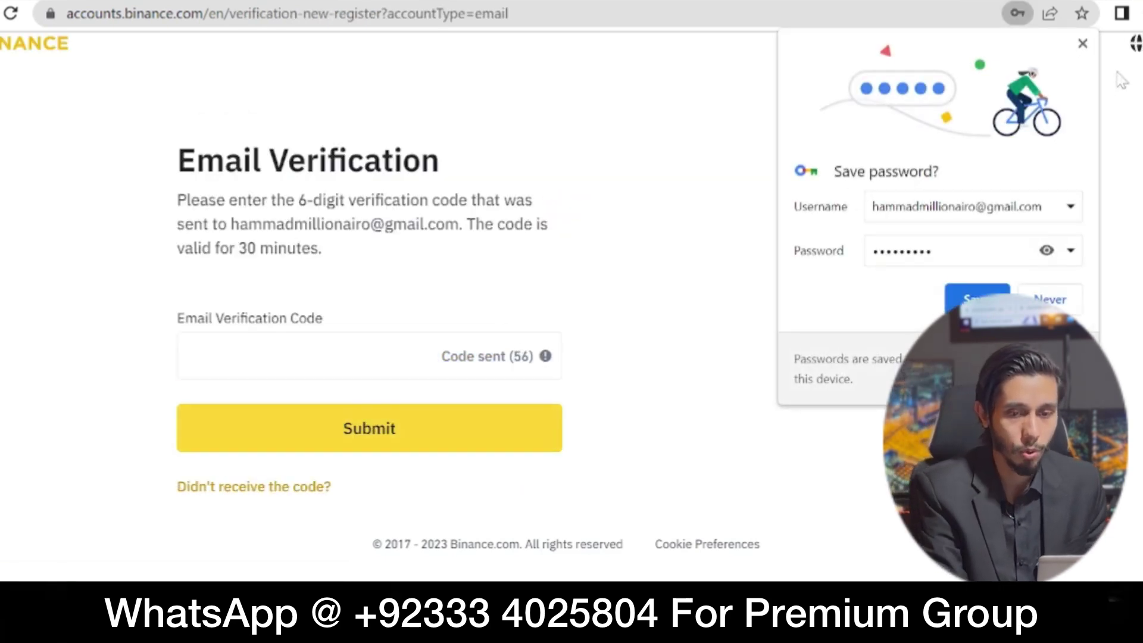
{"action": "left_click", "coordinate": [1083, 44]}
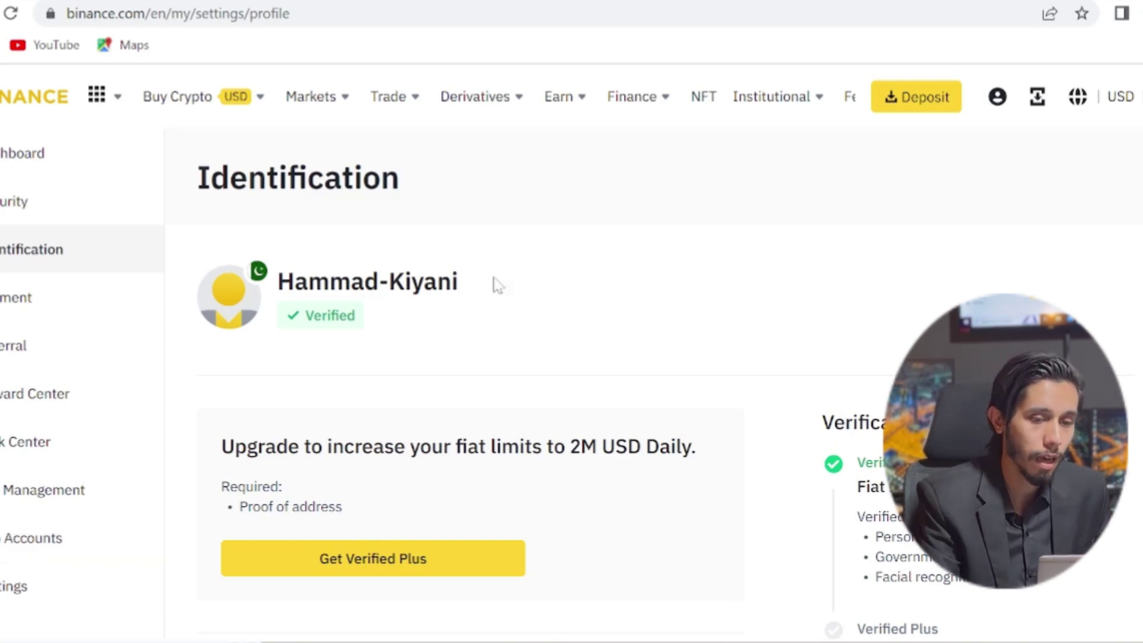
Step: Open the P2P trading page showing USDT buy ads
{"action": "mouse_move", "coordinate": [397, 102]}
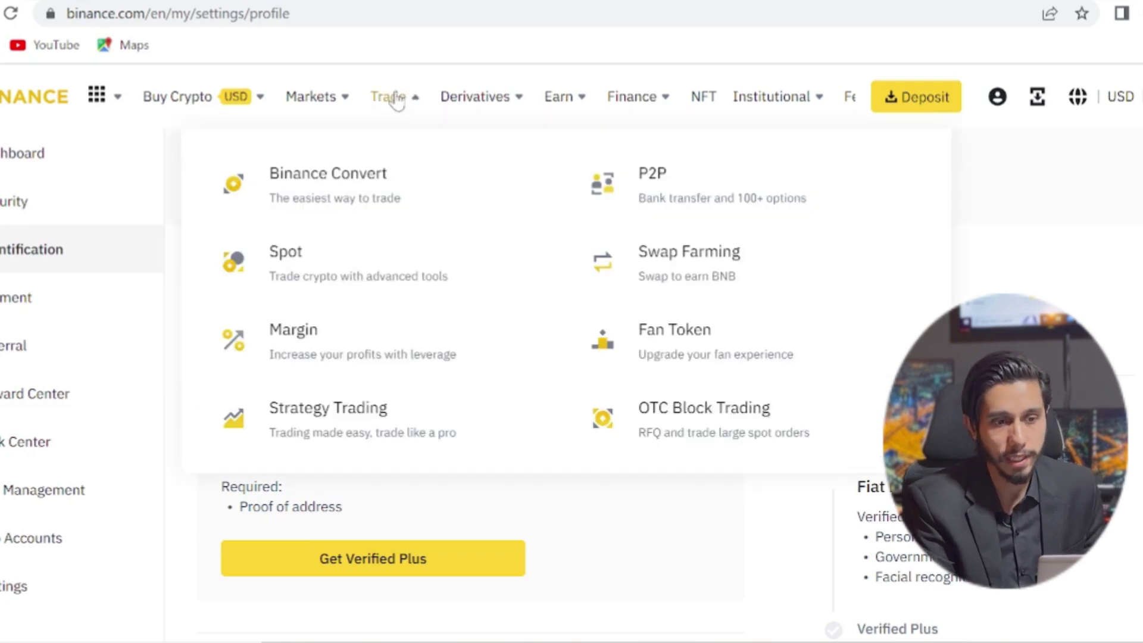
{"action": "mouse_move", "coordinate": [452, 135]}
{"action": "mouse_move", "coordinate": [396, 143]}
{"action": "left_click", "coordinate": [683, 226]}
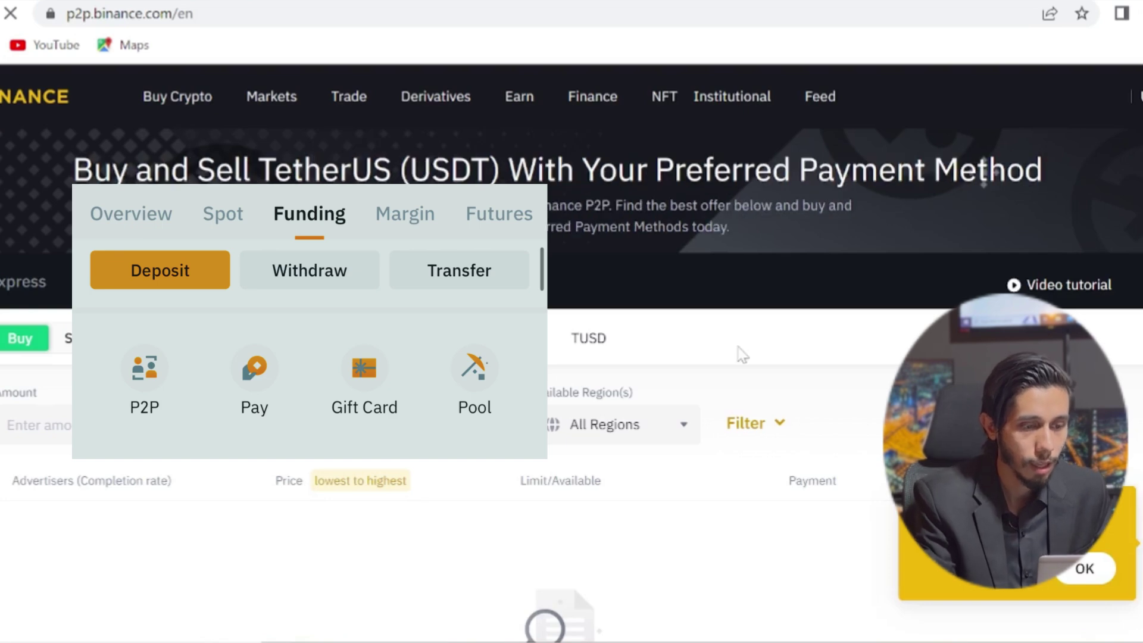
{"action": "scroll", "coordinate": [738, 352], "scroll_direction": "down", "scroll_amount": 3}
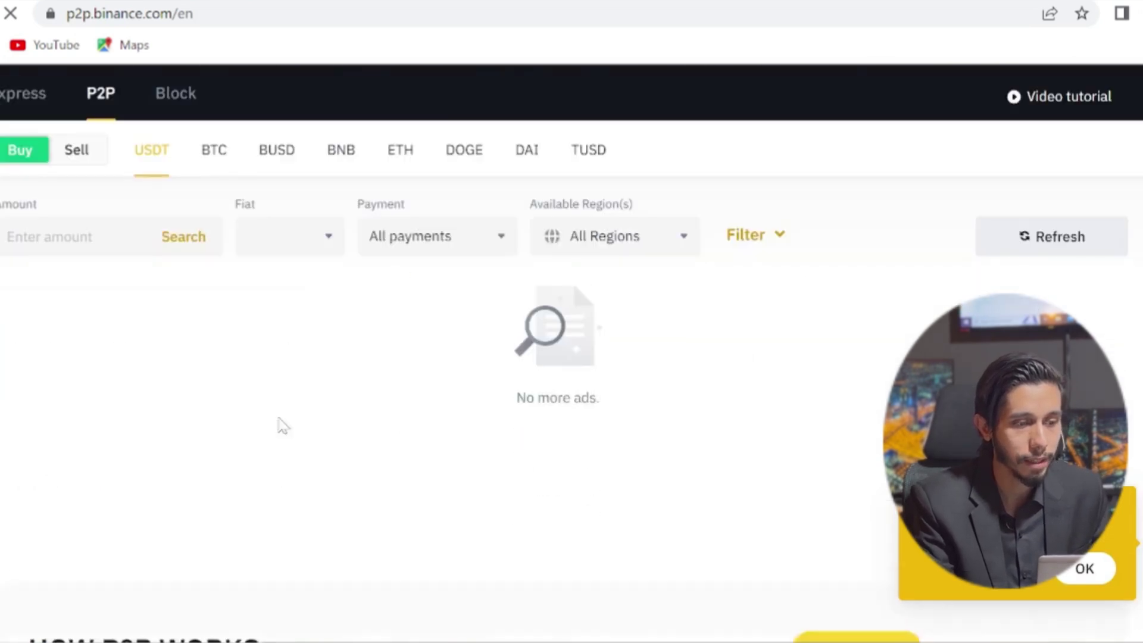
{"action": "scroll", "coordinate": [238, 405], "scroll_direction": "up", "scroll_amount": 3}
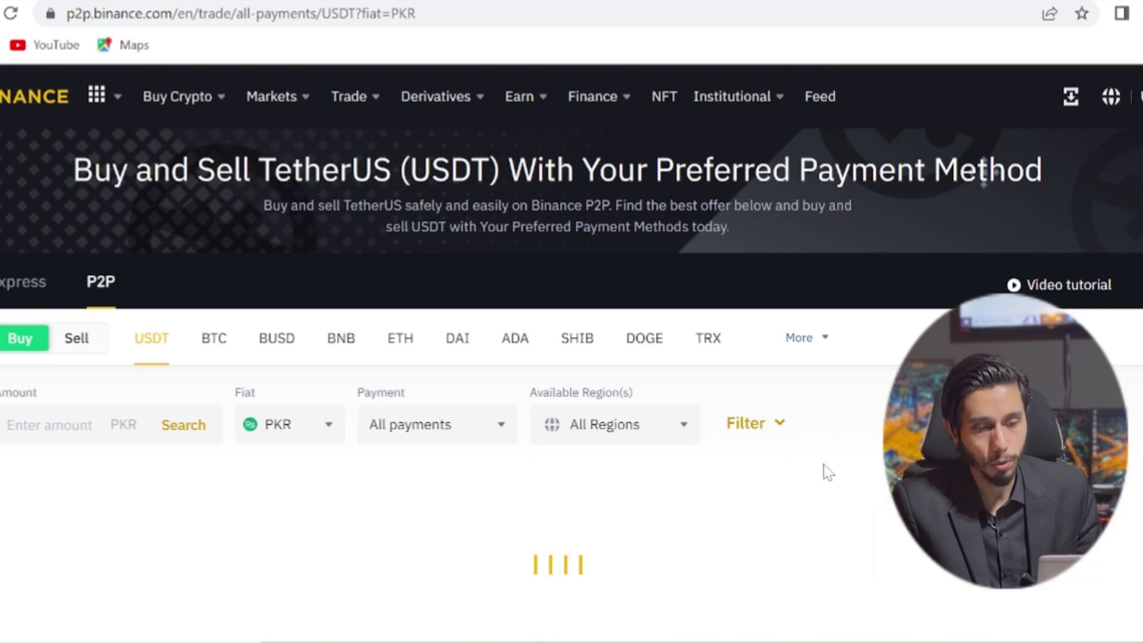
Step: Filter the USDT buy ads to merchant ads only, and accept the P2P notice as read and agreed
{"action": "left_click", "coordinate": [780, 427]}
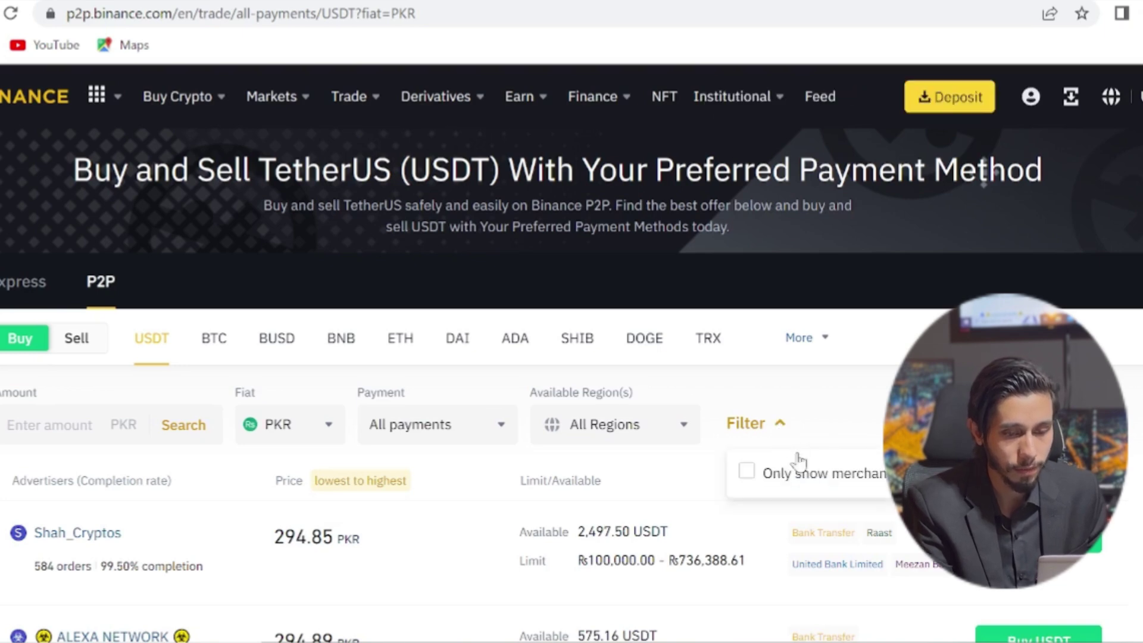
{"action": "left_click", "coordinate": [748, 473]}
{"action": "scroll", "coordinate": [735, 465], "scroll_direction": "down", "scroll_amount": 2}
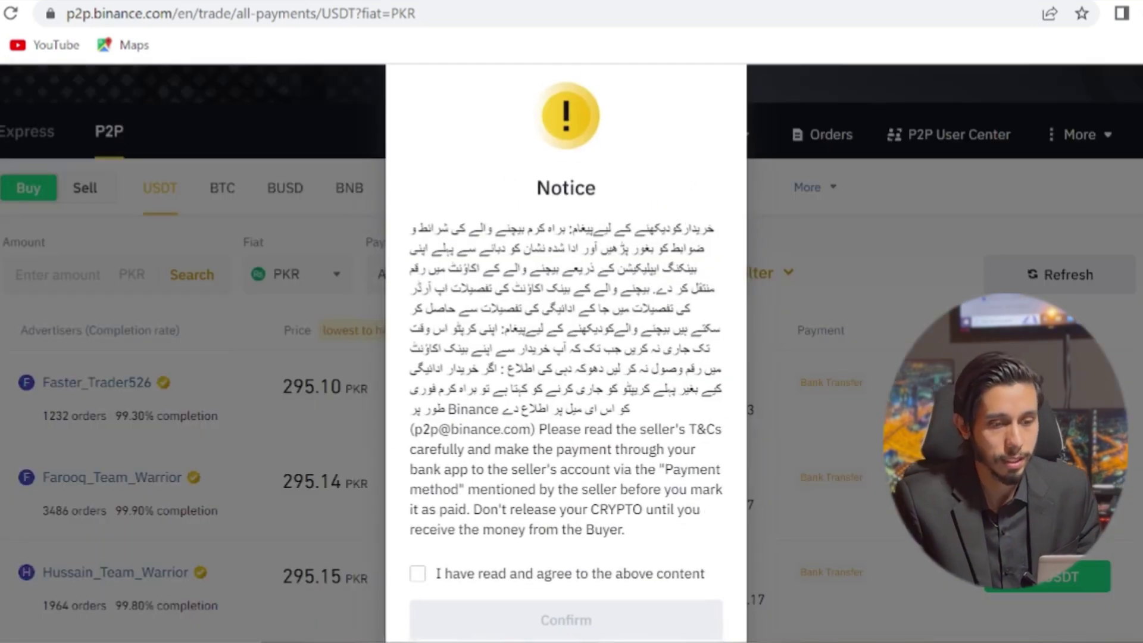
{"action": "left_click", "coordinate": [586, 574]}
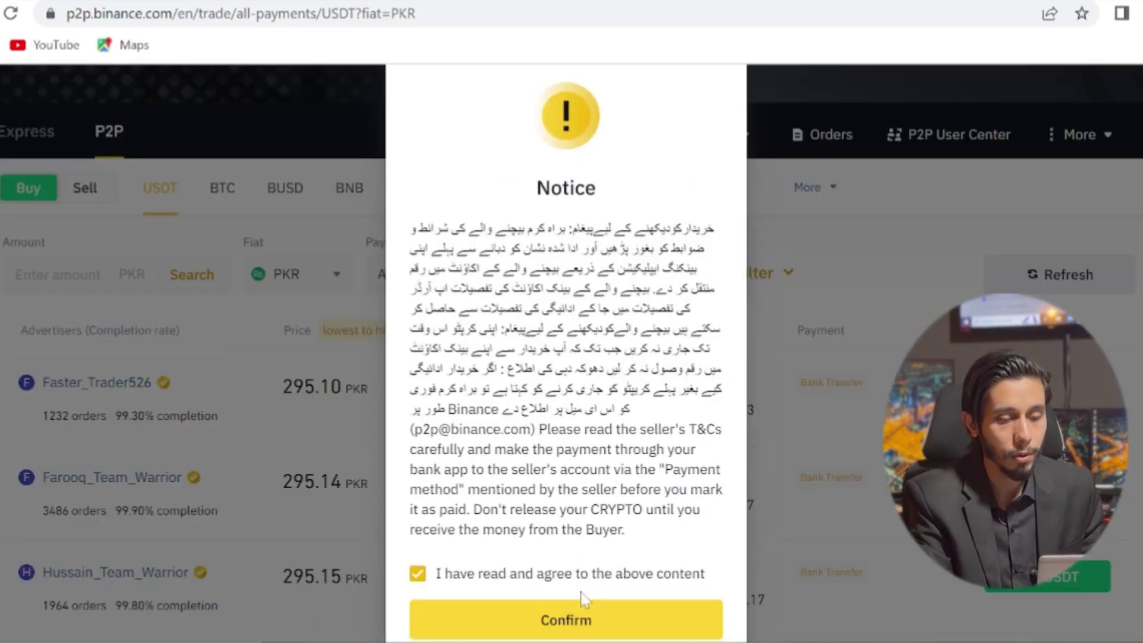
{"action": "left_click", "coordinate": [586, 621]}
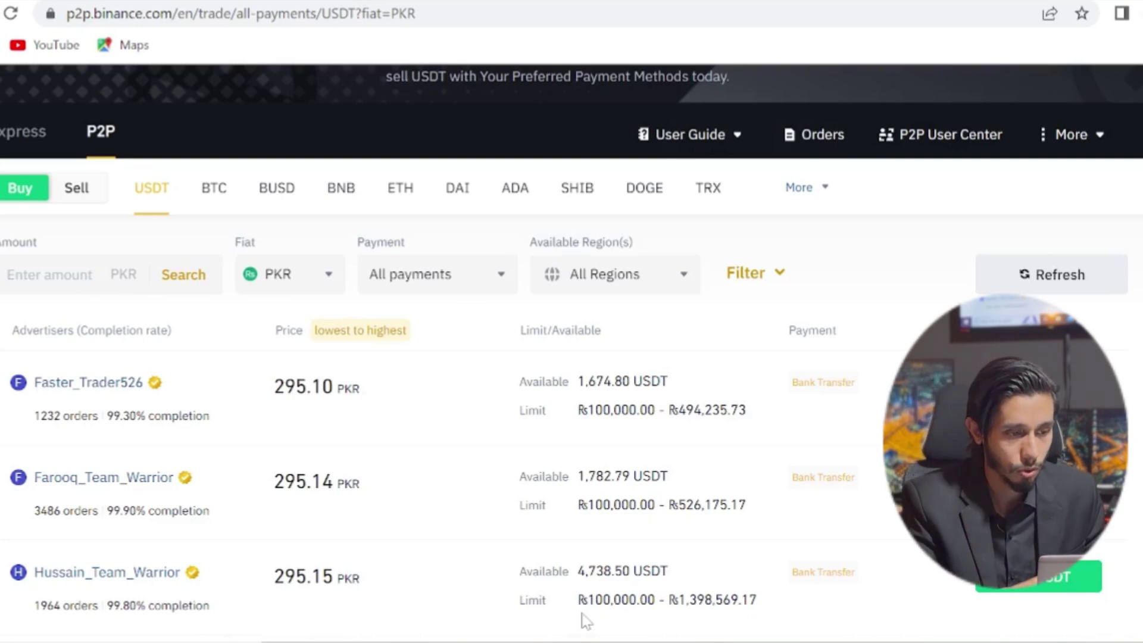
Step: Examine the prices, available USDT and order limits of the merchants on the first page of buy ads
{"action": "scroll", "coordinate": [585, 621], "scroll_direction": "down", "scroll_amount": 1}
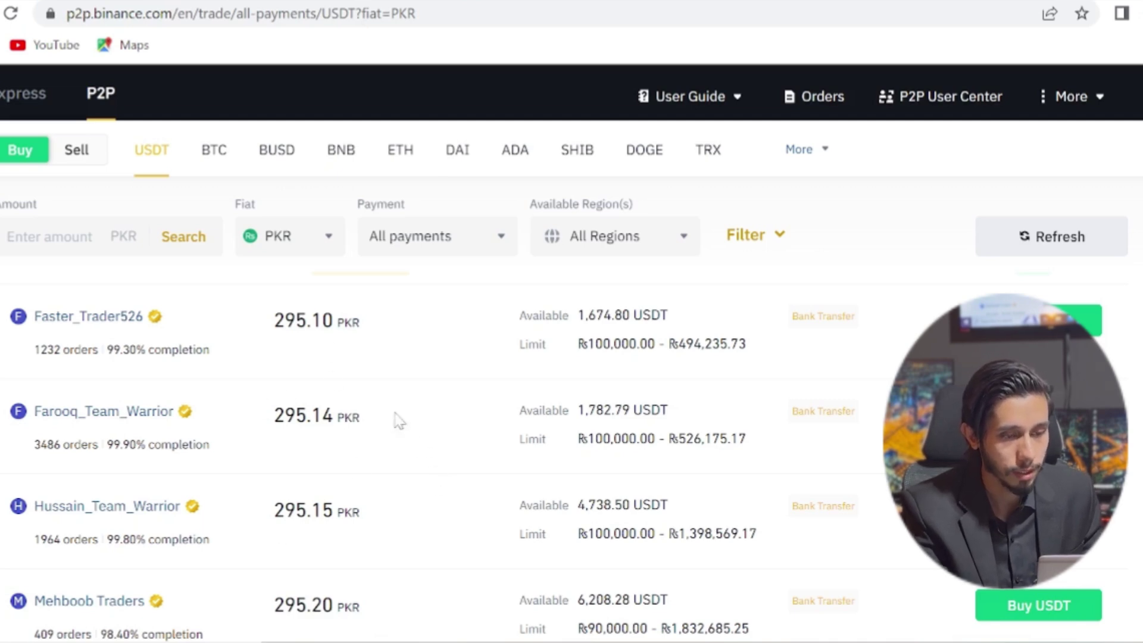
{"action": "scroll", "coordinate": [672, 352], "scroll_direction": "up", "scroll_amount": 1}
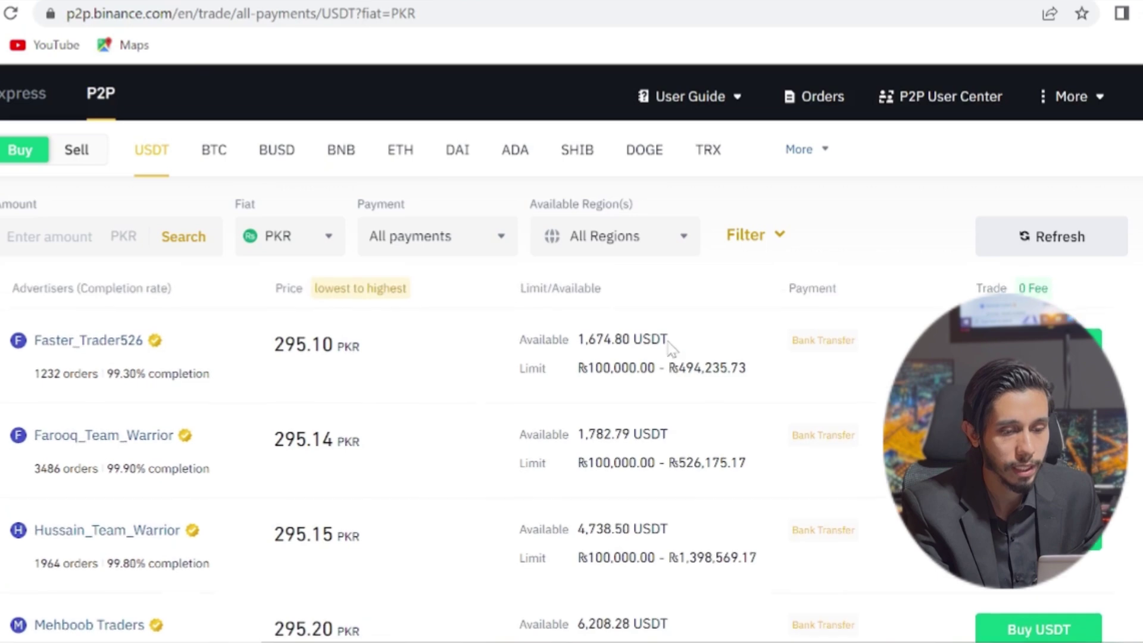
{"action": "left_click_drag", "start_coordinate": [579, 344], "coordinate": [612, 344]}
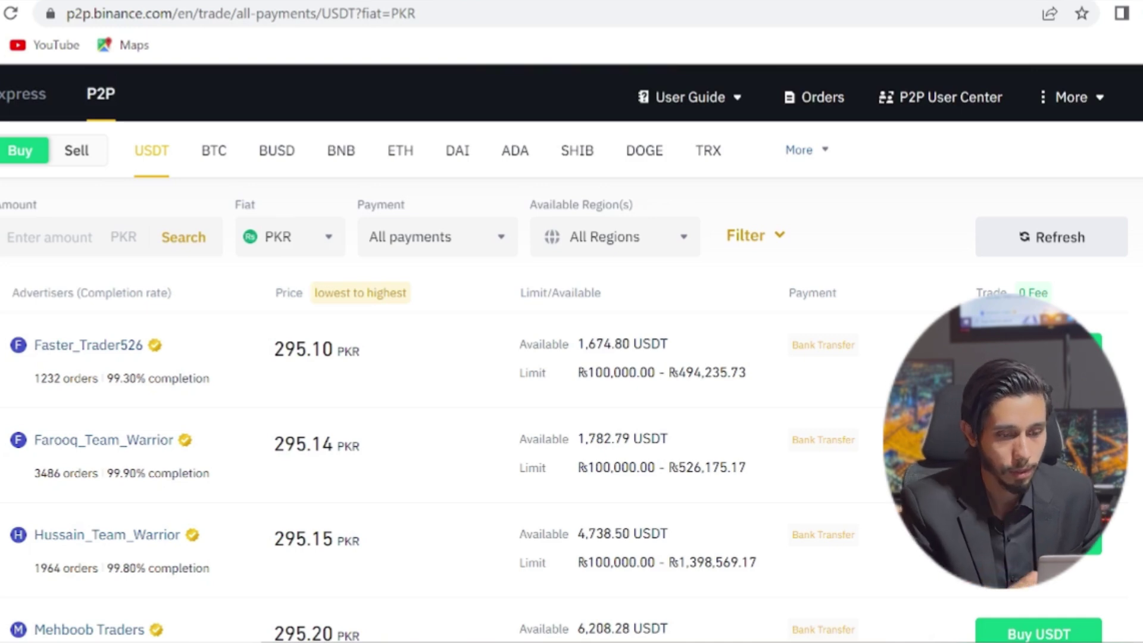
{"action": "scroll", "coordinate": [626, 375], "scroll_direction": "down", "scroll_amount": 6}
{"action": "scroll", "coordinate": [626, 376], "scroll_direction": "down", "scroll_amount": 6}
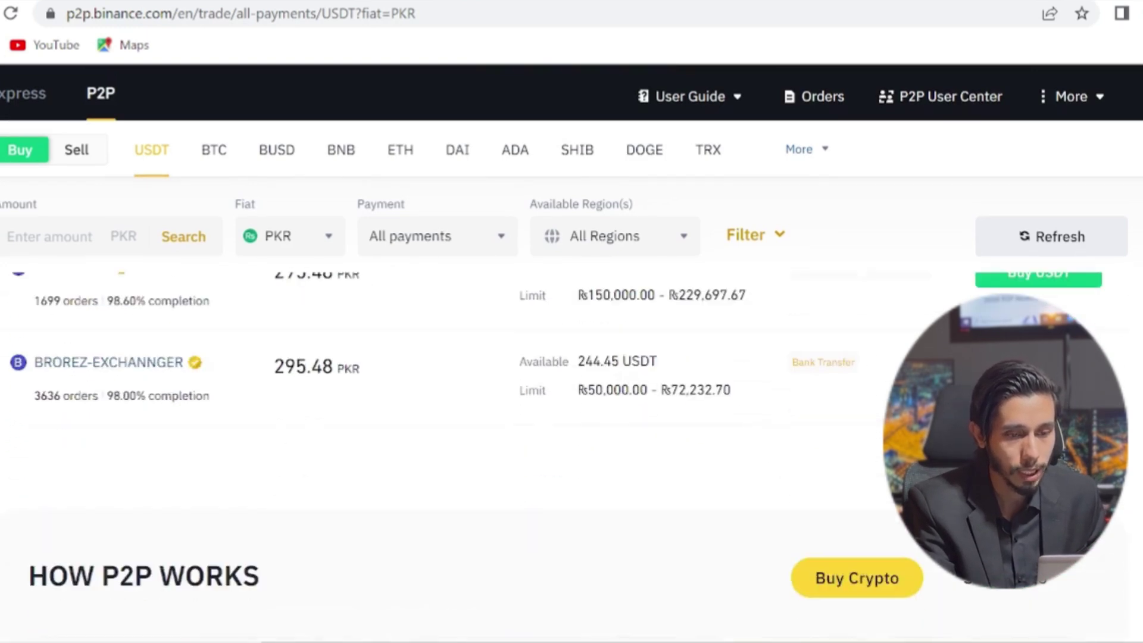
{"action": "left_click_drag", "start_coordinate": [582, 390], "coordinate": [633, 408]}
{"action": "left_click", "coordinate": [633, 408]}
{"action": "scroll", "coordinate": [518, 310], "scroll_direction": "up", "scroll_amount": 1}
{"action": "scroll", "coordinate": [519, 310], "scroll_direction": "up", "scroll_amount": 3}
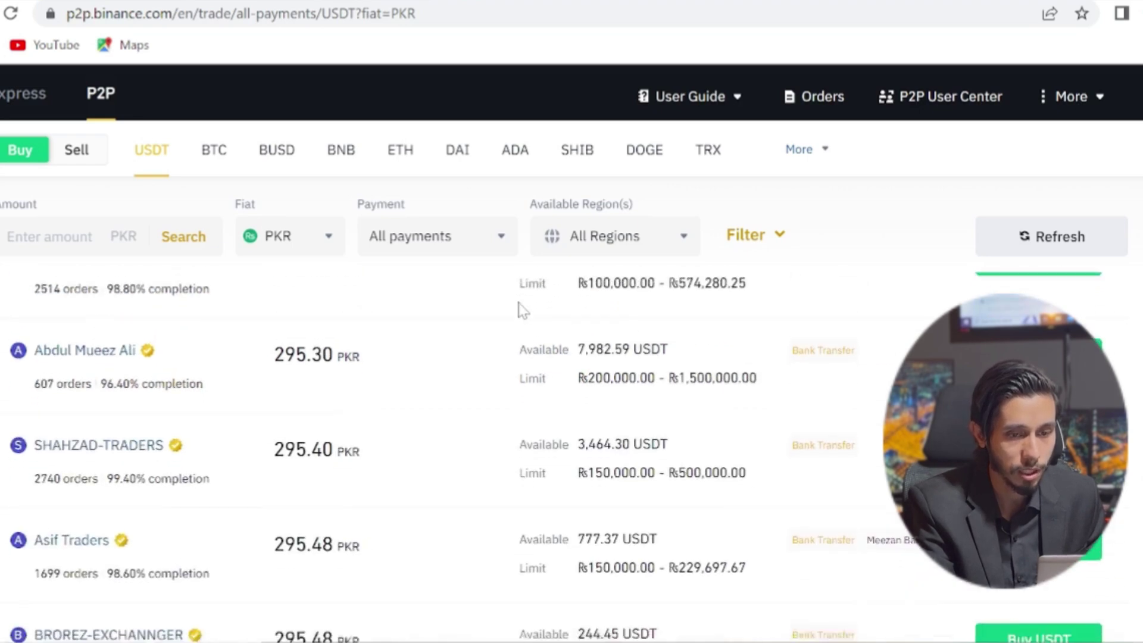
{"action": "scroll", "coordinate": [766, 342], "scroll_direction": "down", "scroll_amount": 5}
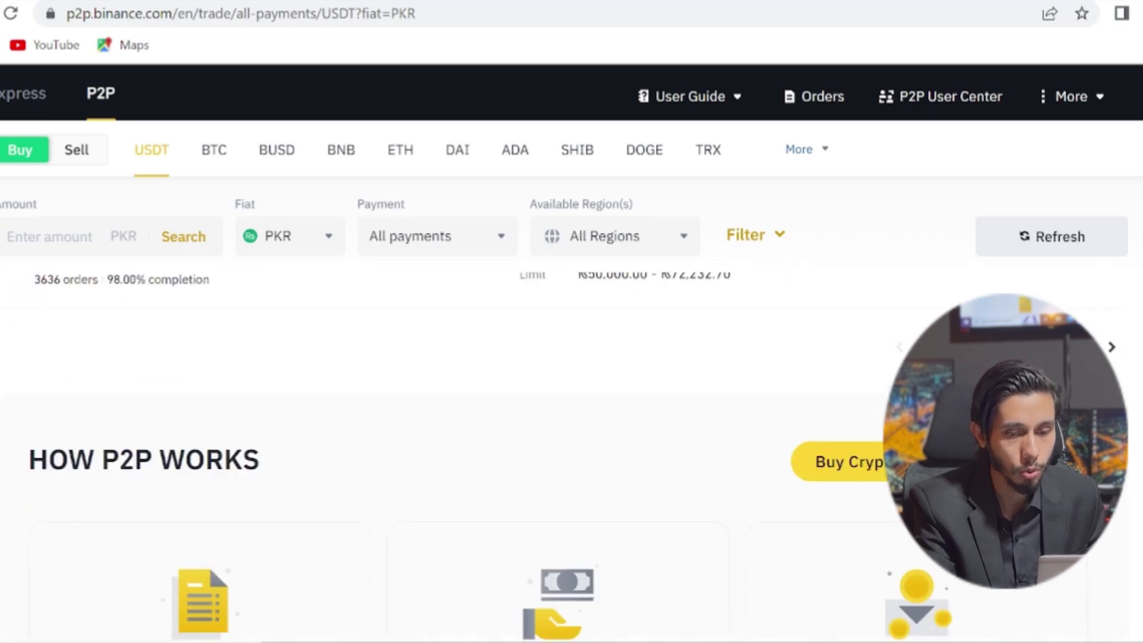
Step: Go to page 2 of the USDT buy ads and compare the merchants' order limits, looking for smaller minimum amounts
{"action": "scroll", "coordinate": [572, 322], "scroll_direction": "up", "scroll_amount": 15}
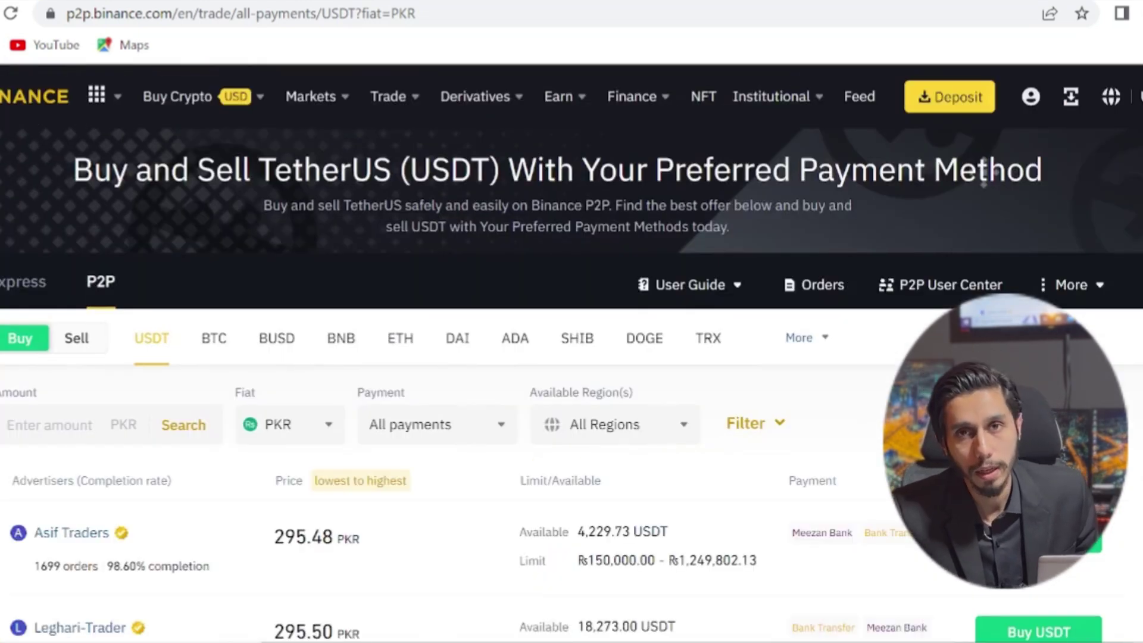
{"action": "scroll", "coordinate": [572, 322], "scroll_direction": "down", "scroll_amount": 1}
{"action": "scroll", "coordinate": [655, 536], "scroll_direction": "down", "scroll_amount": 4}
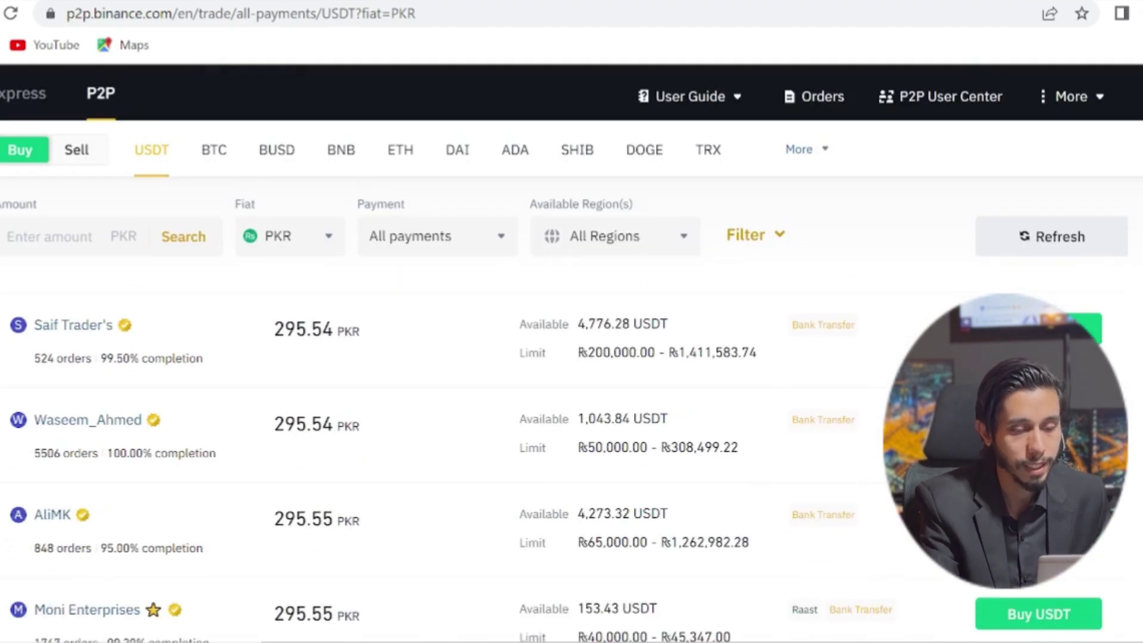
{"action": "left_click_drag", "start_coordinate": [586, 542], "coordinate": [743, 542]}
{"action": "left_click", "coordinate": [659, 543]}
{"action": "left_click", "coordinate": [743, 542]}
{"action": "scroll", "coordinate": [748, 508], "scroll_direction": "down", "scroll_amount": 2}
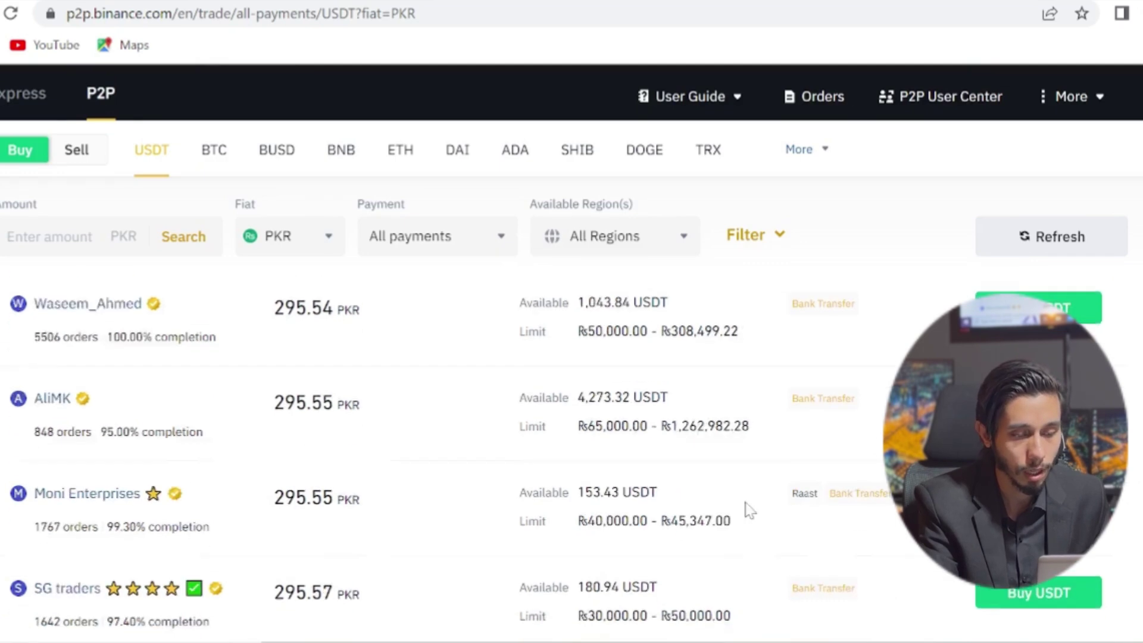
{"action": "scroll", "coordinate": [749, 511], "scroll_direction": "down", "scroll_amount": 1}
{"action": "scroll", "coordinate": [749, 510], "scroll_direction": "down", "scroll_amount": 1}
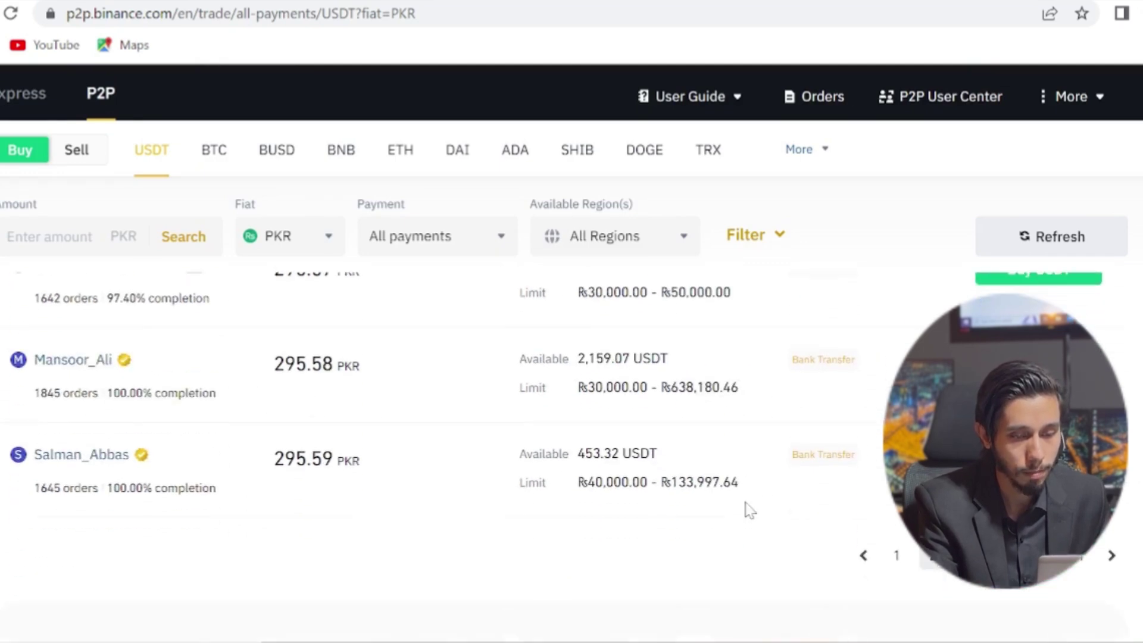
{"action": "scroll", "coordinate": [749, 511], "scroll_direction": "up", "scroll_amount": 1}
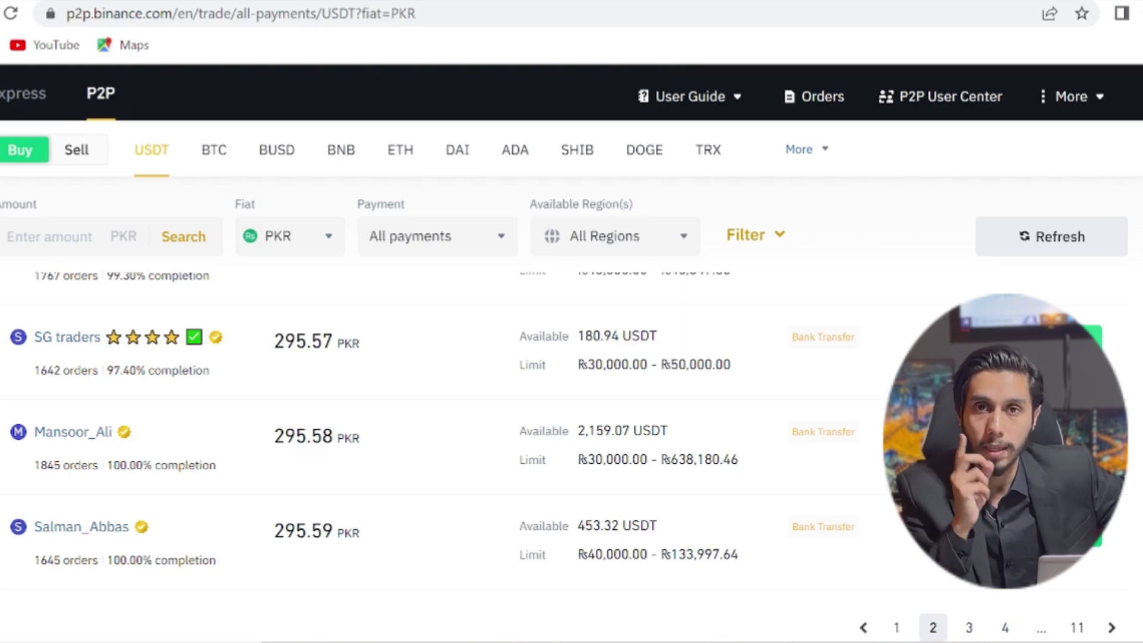
Step: Switch the P2P listing to USDT sell ads and review the offered prices, limits and payment methods
{"action": "scroll", "coordinate": [571, 357], "scroll_direction": "up", "scroll_amount": 10}
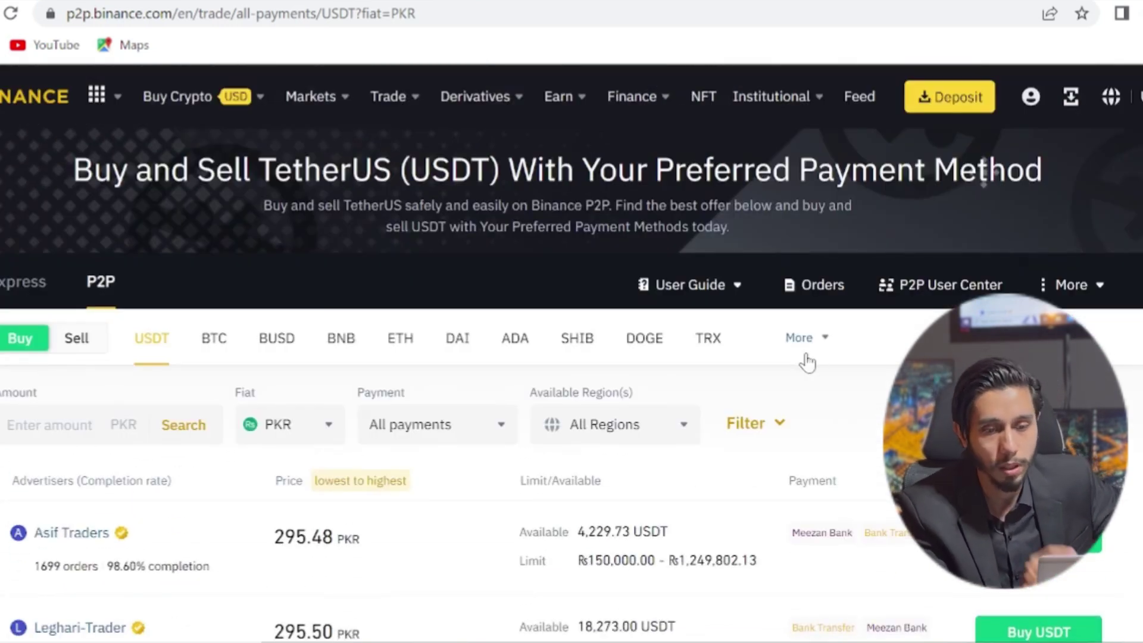
{"action": "left_click", "coordinate": [78, 340]}
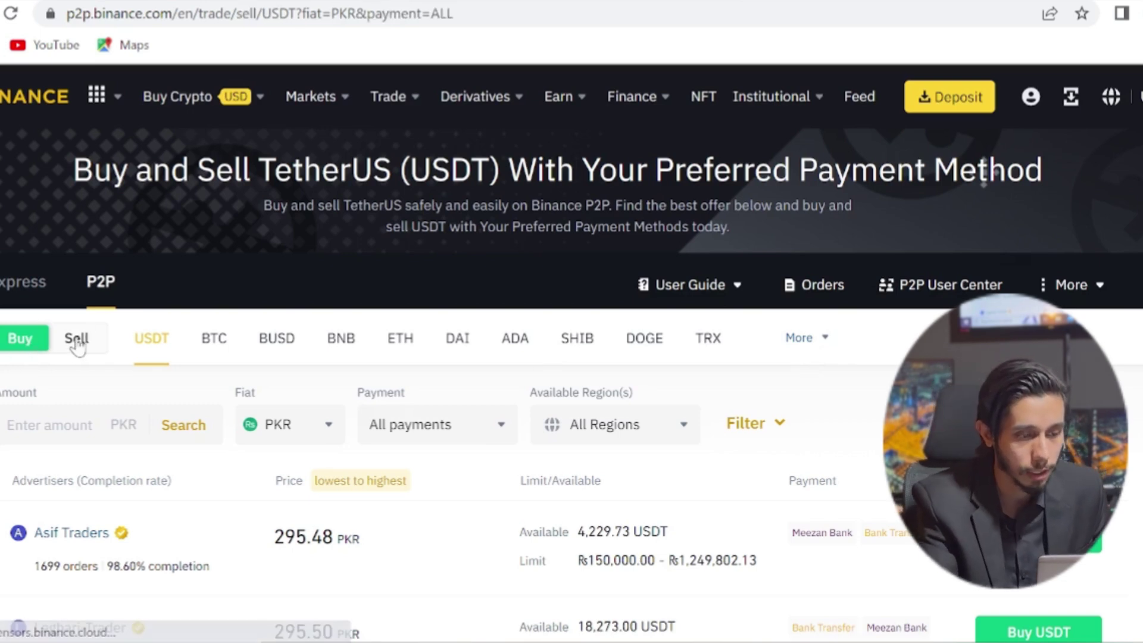
{"action": "scroll", "coordinate": [433, 520], "scroll_direction": "down", "scroll_amount": 3}
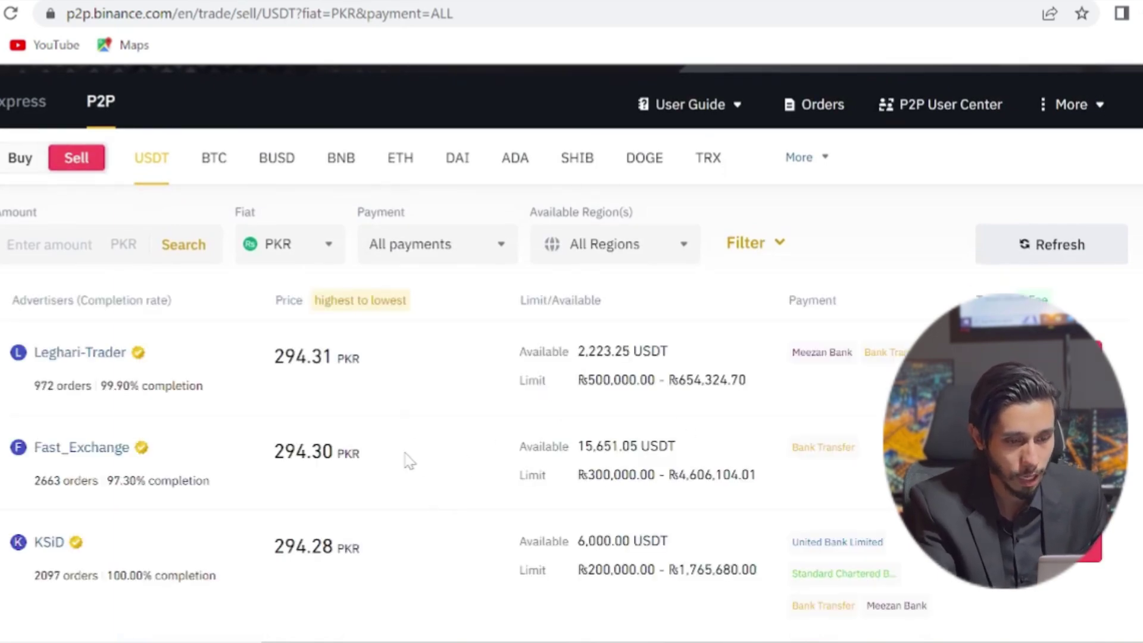
{"action": "scroll", "coordinate": [406, 455], "scroll_direction": "down", "scroll_amount": 1}
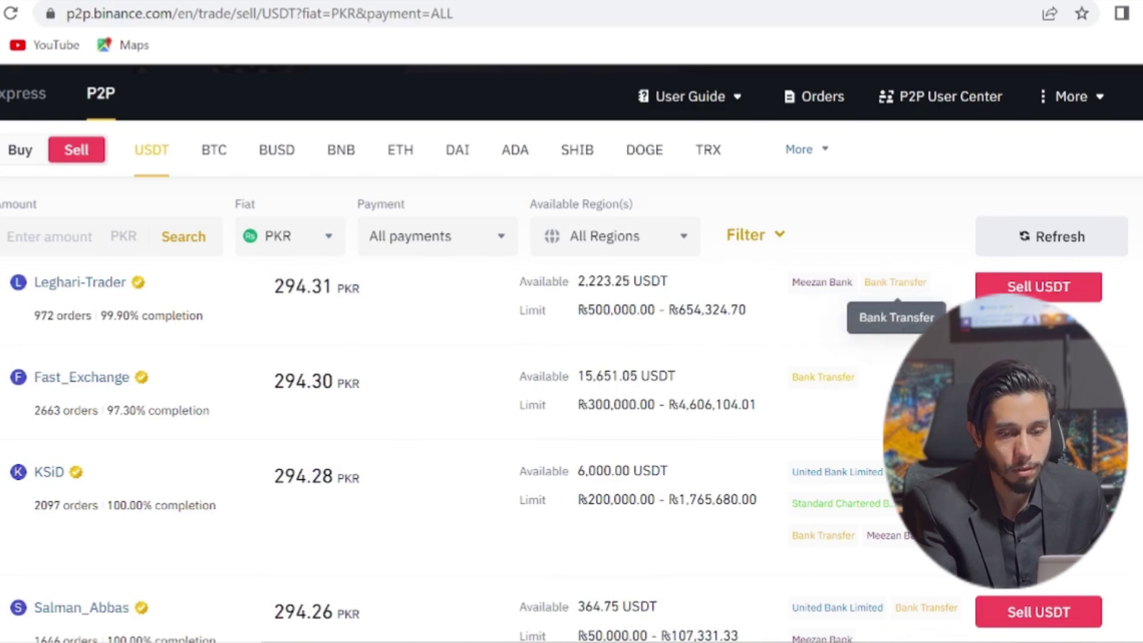